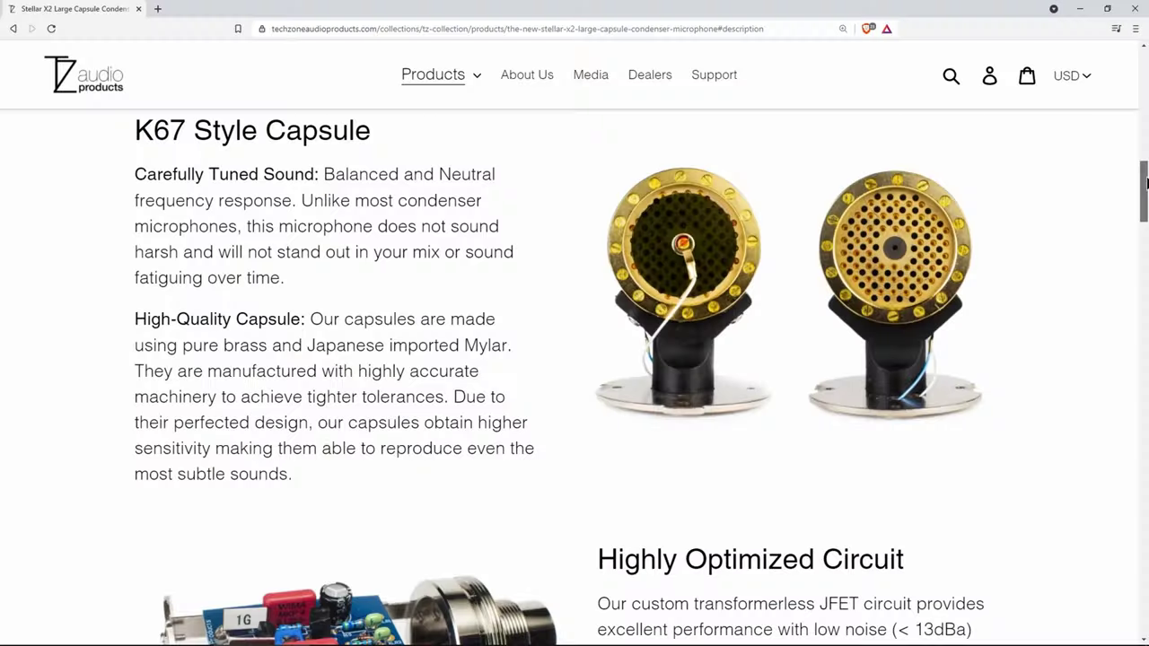
Step: Scroll the Stellar X2 product page down to the K67 Style Capsule and Highly Optimized Circuit sections
scroll(575, 359, down, 10)
scroll(574, 377, down, 1)
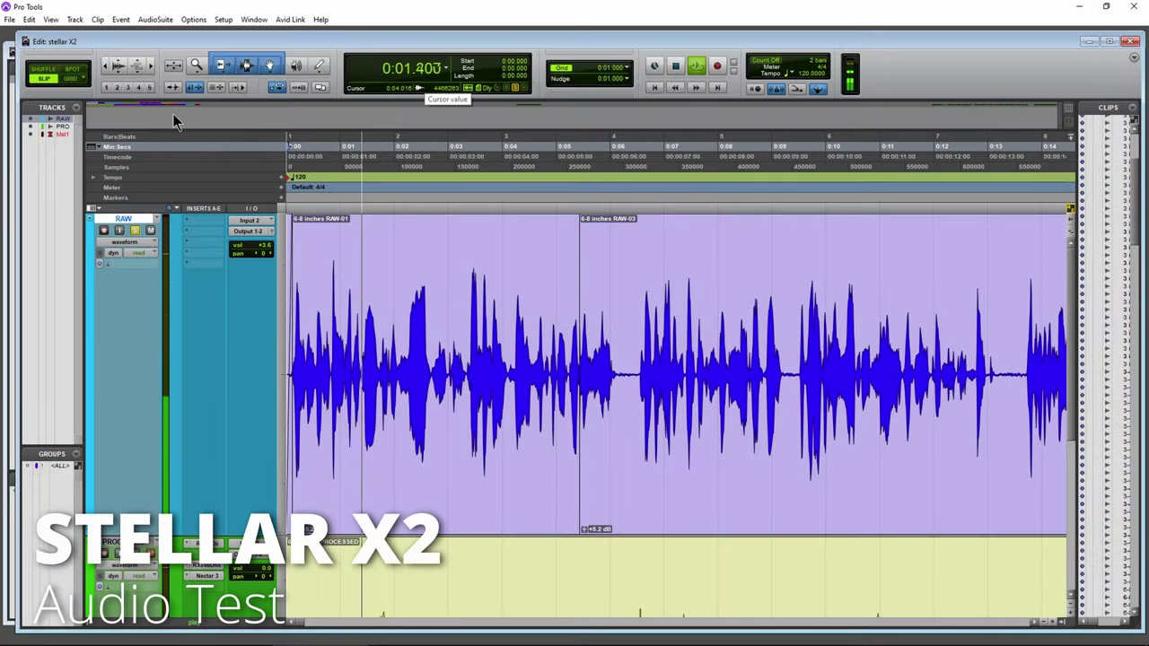
Step: Zoom the timeline out two levels so the RAW track shows the 6-8 inch takes and the 12-14 inch clip
click(105, 65)
click(105, 66)
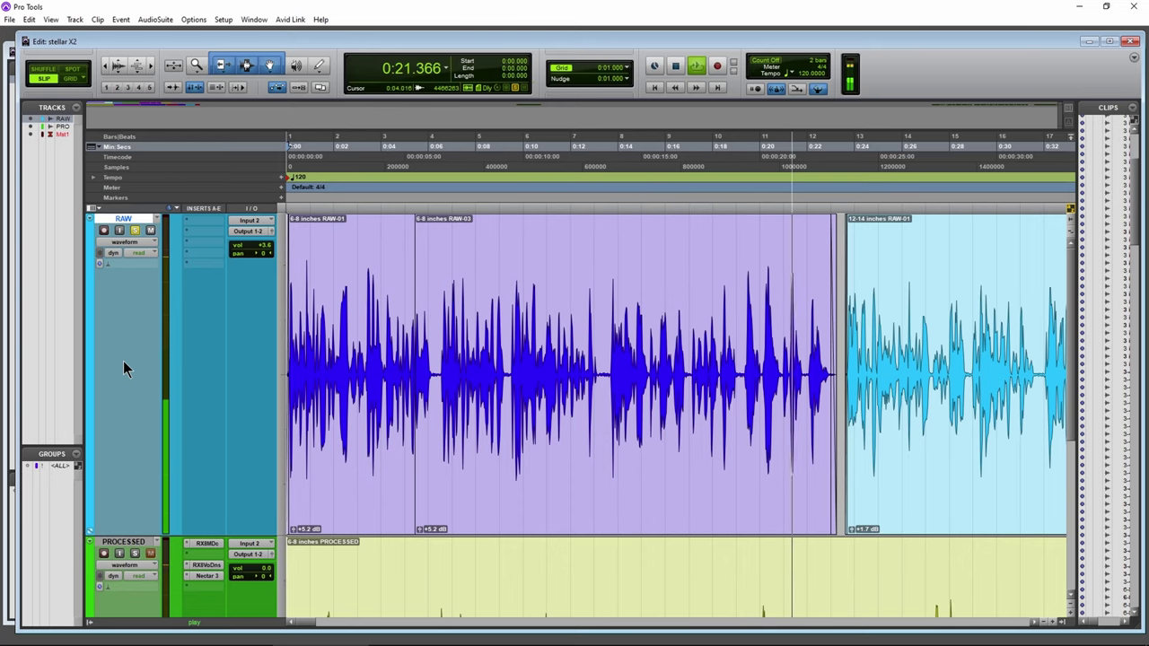
scroll(550, 459, right, 10)
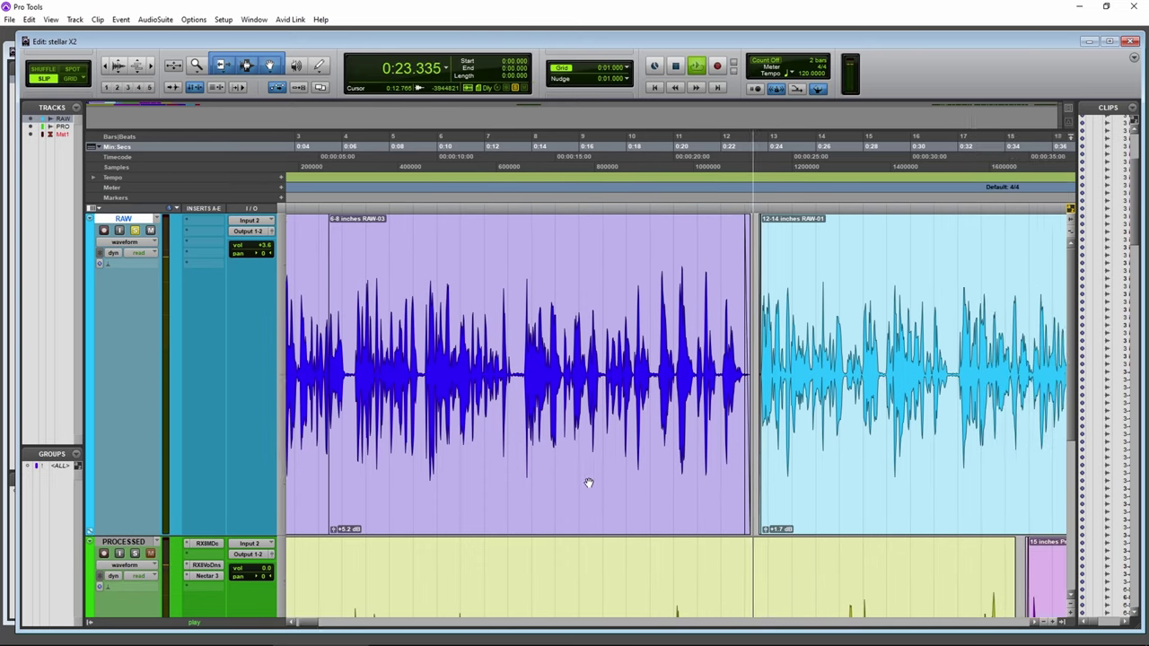
Step: Scroll the timeline right to follow playback through the 12-14 inch and 3-4 inch RAW clips
scroll(589, 483, right, 4)
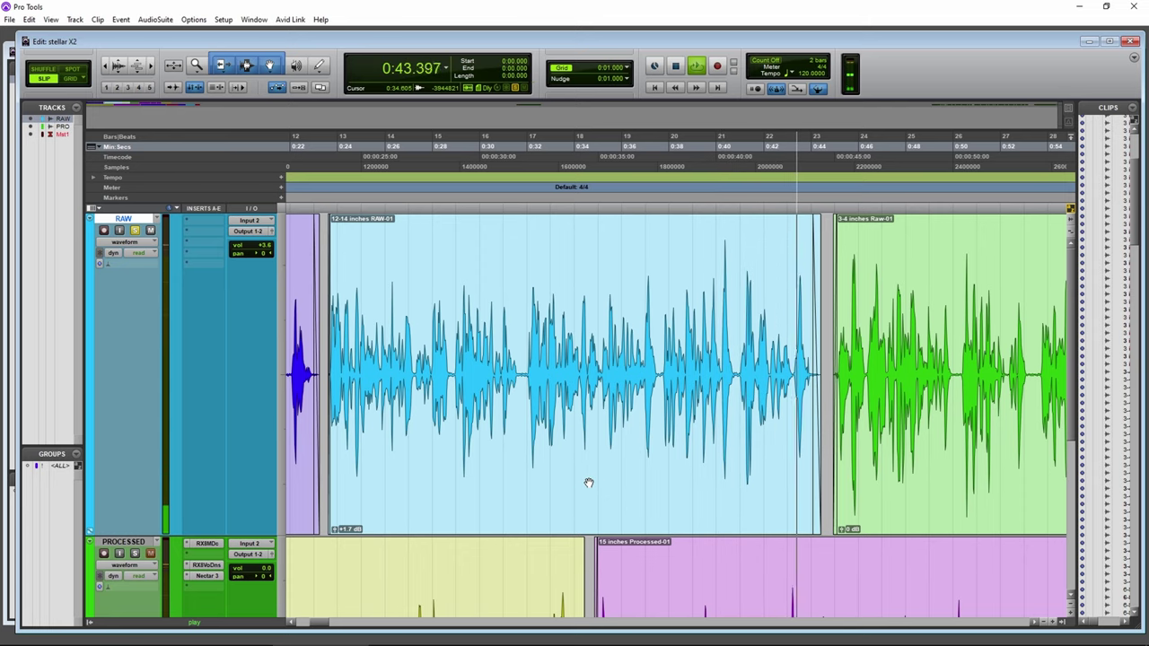
scroll(588, 483, right, 5)
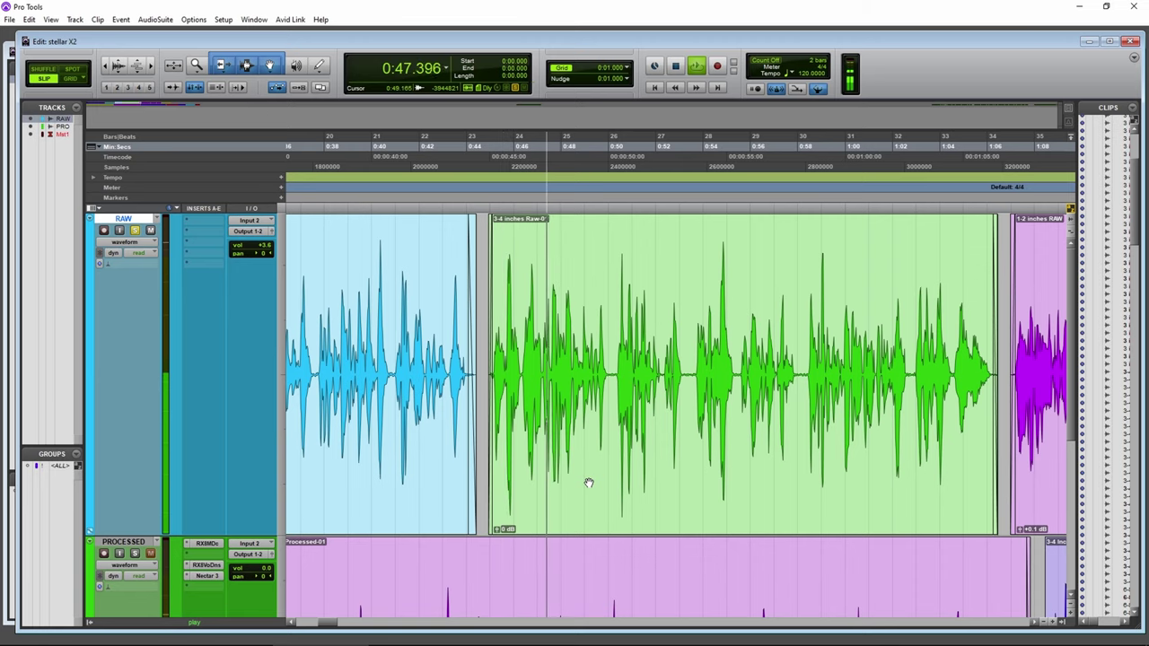
Step: Scroll the timeline right past the RAW takes toward the PROCESSED track's clips
scroll(588, 483, right, 2)
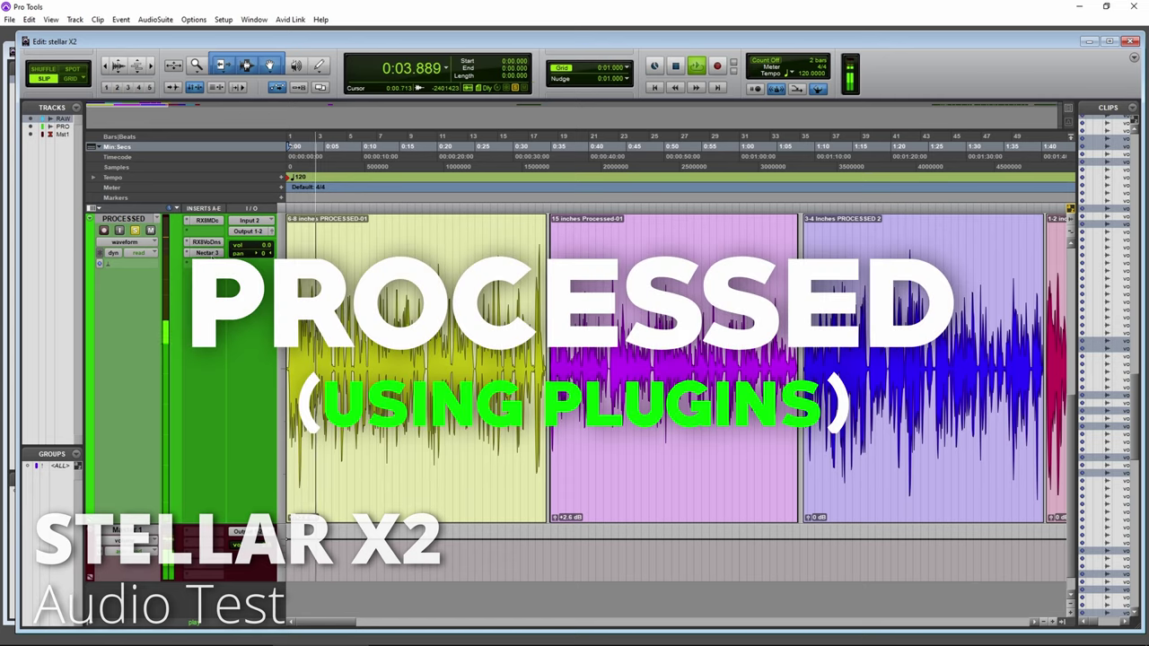
Step: Open Nectar 3 on the PROCESSED track and browse Compressor 1, De-Esser and EQ 1, ending on EQ 1
click(207, 252)
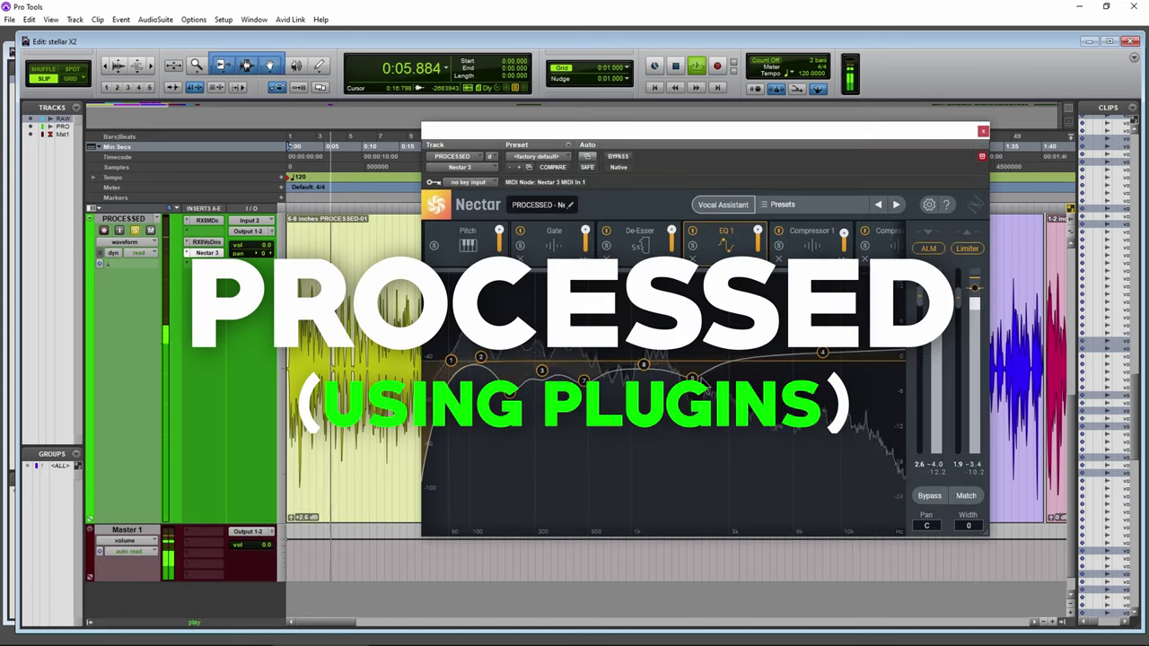
click(817, 251)
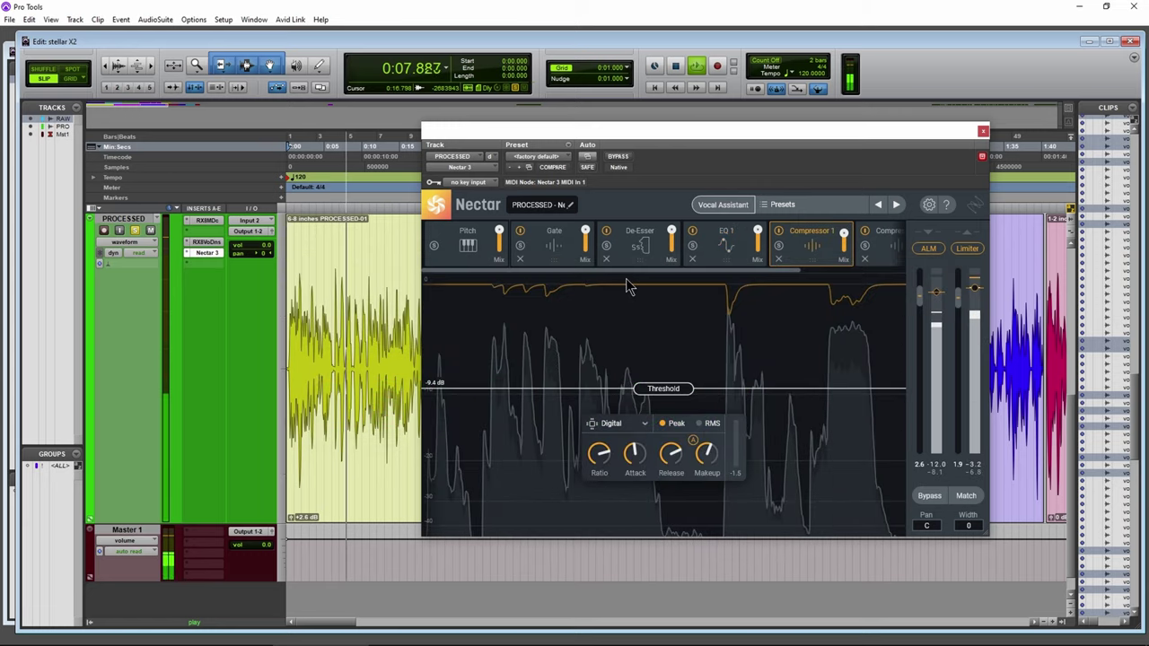
click(630, 250)
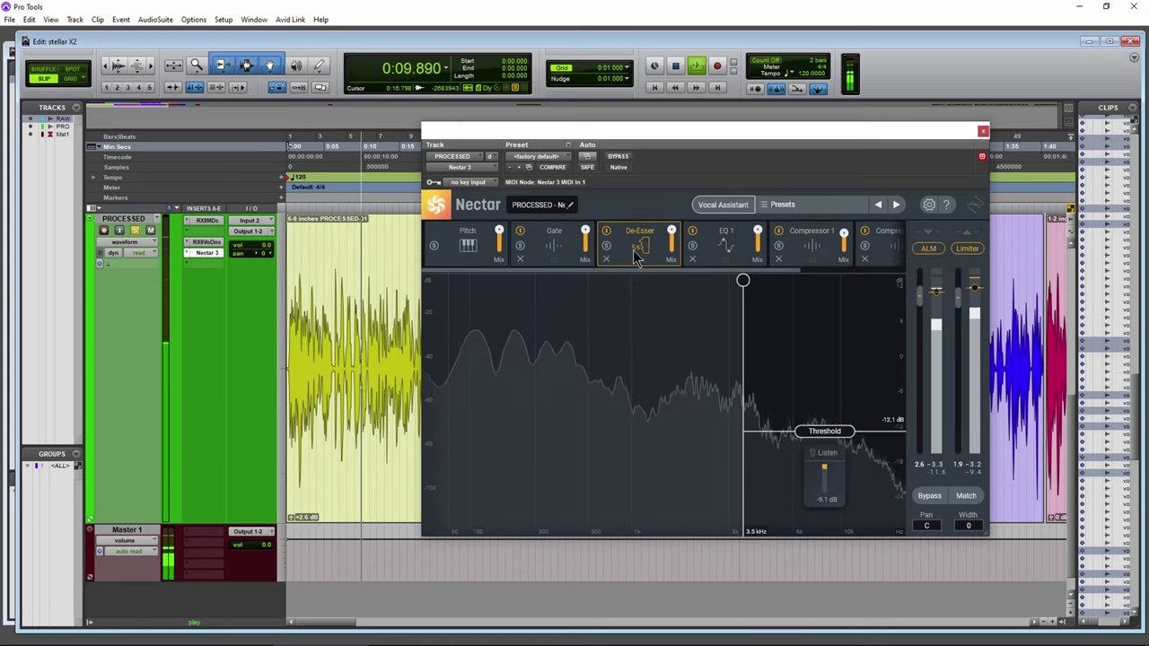
click(723, 252)
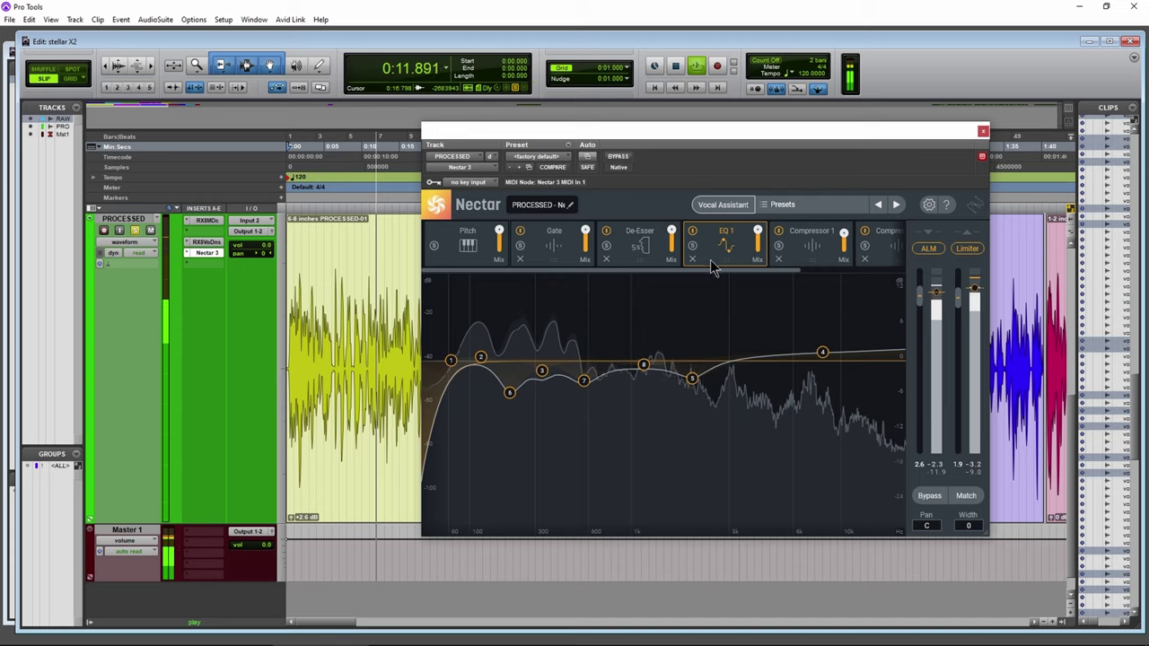
click(779, 261)
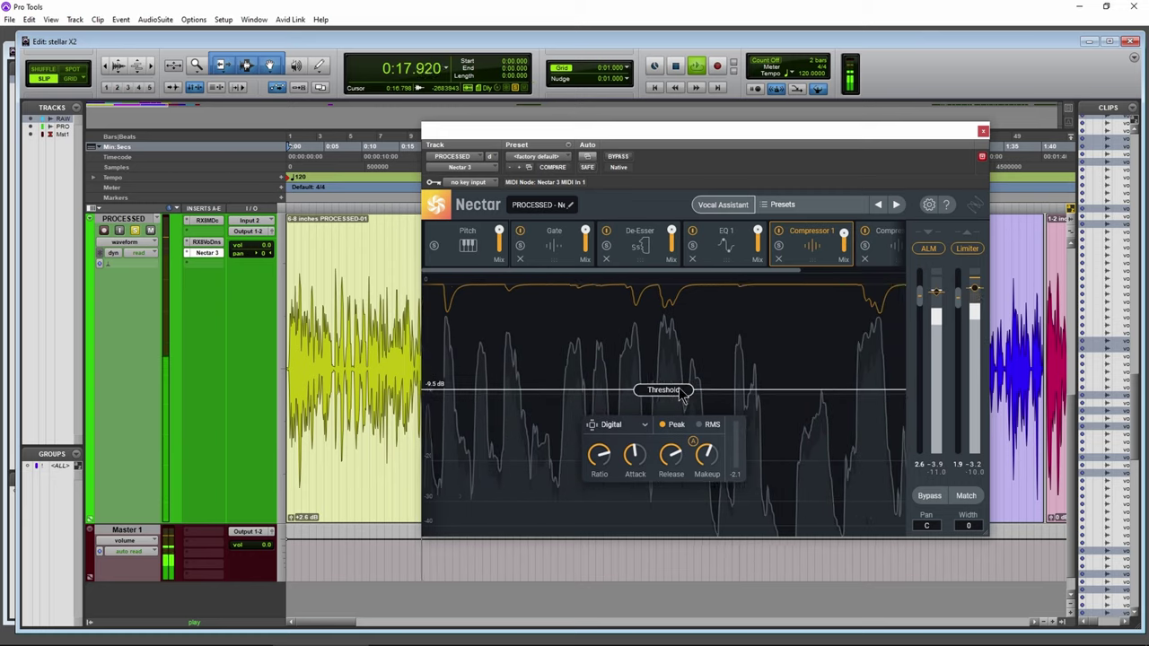
click(731, 243)
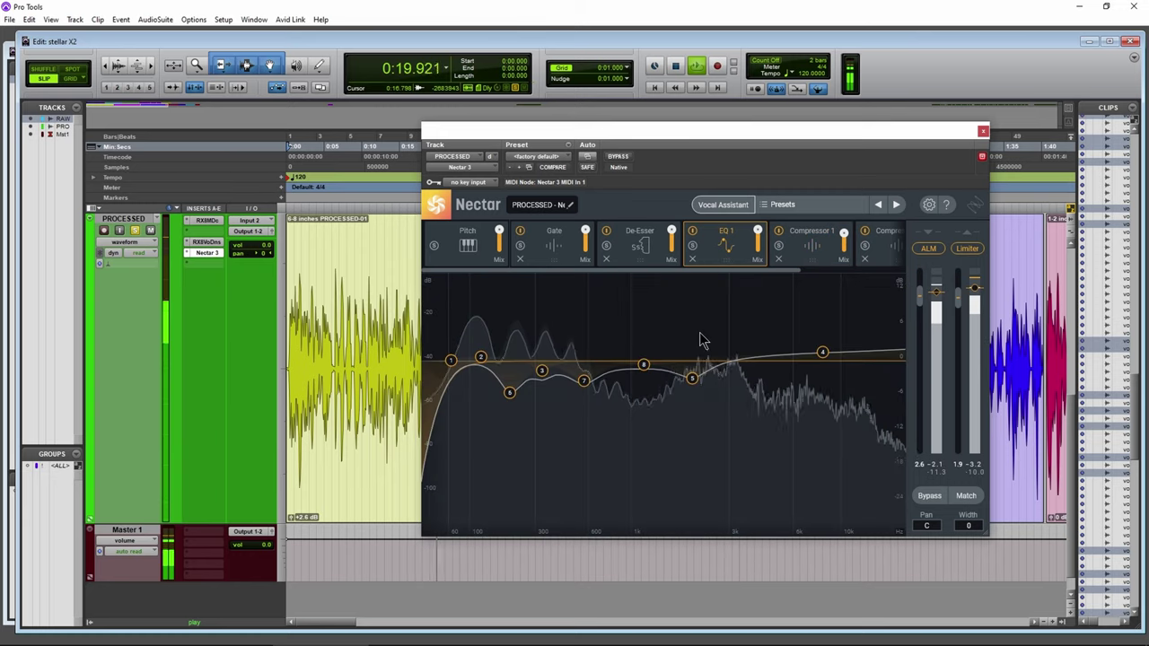
Step: Raise Nectar's high-pass cutoff to about 70 Hz and adjust the bell band around 200 Hz
drag(674, 134, 813, 132)
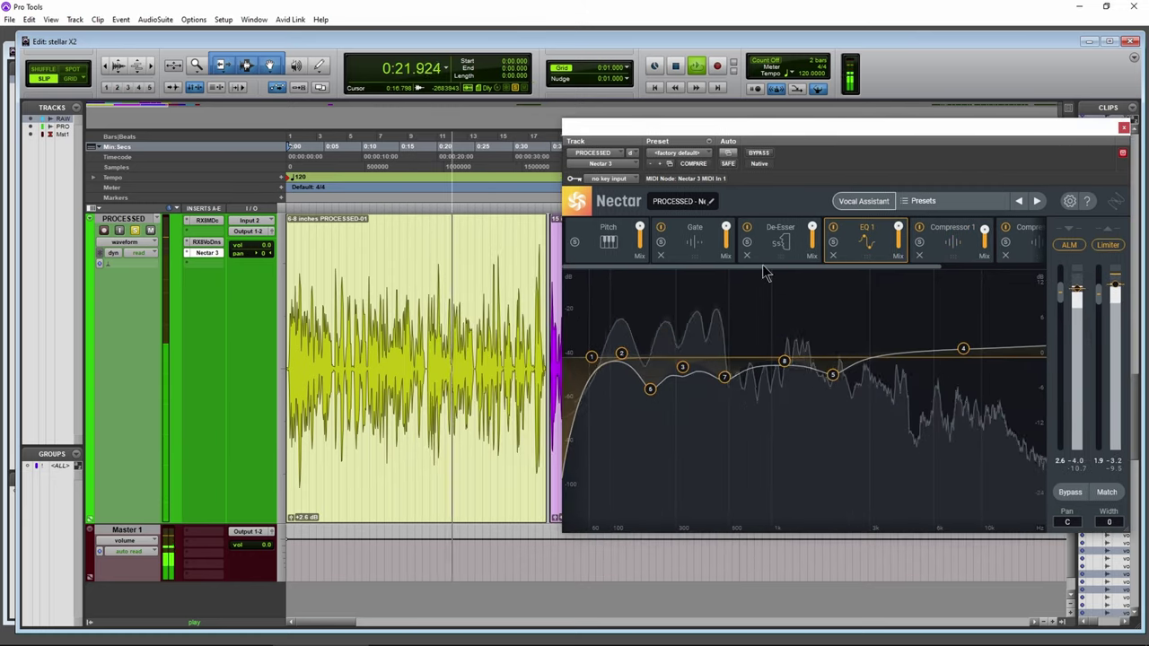
mouse_move(591, 383)
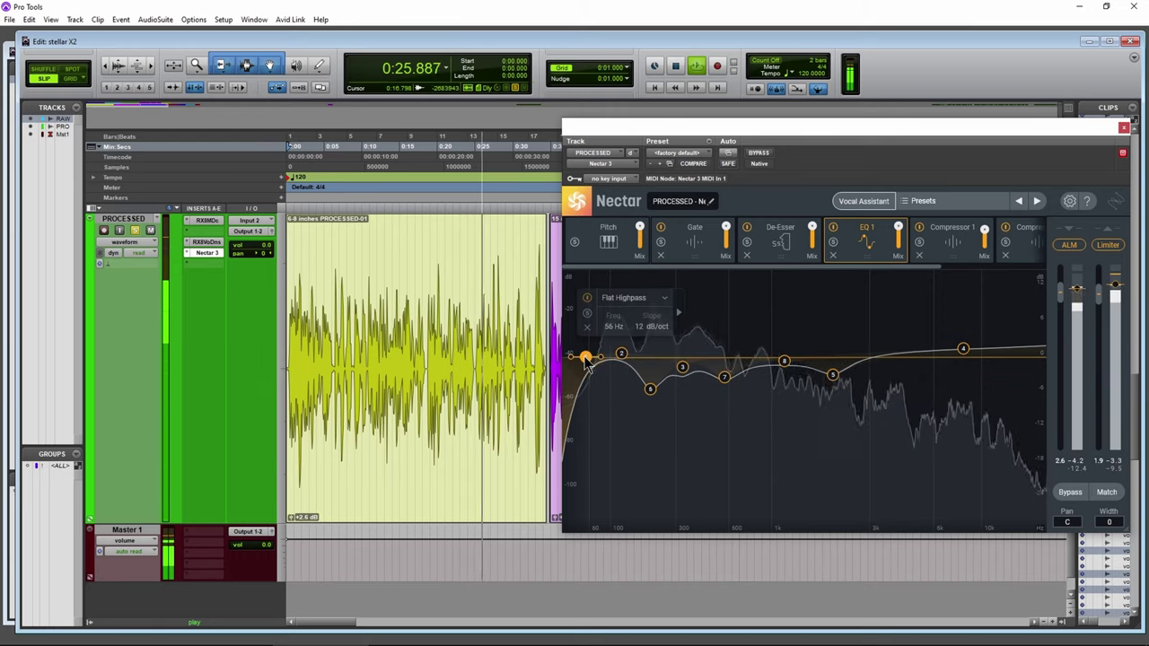
drag(587, 357, 595, 364)
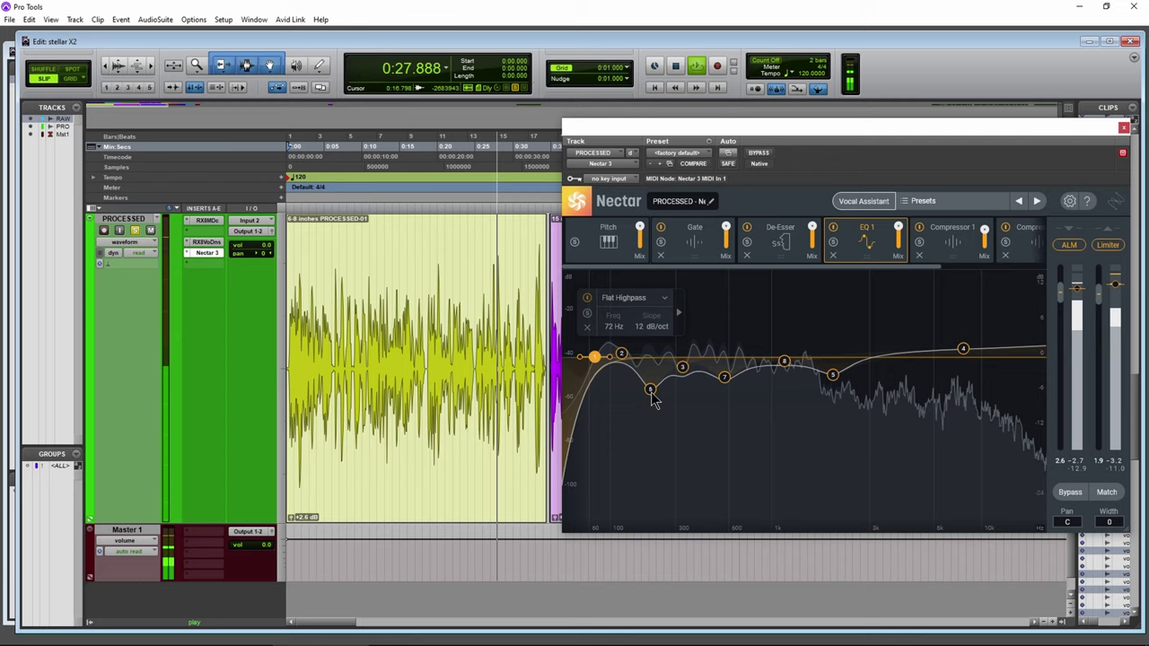
mouse_move(650, 388)
mouse_down()
mouse_move(652, 359)
mouse_move(651, 396)
mouse_up()
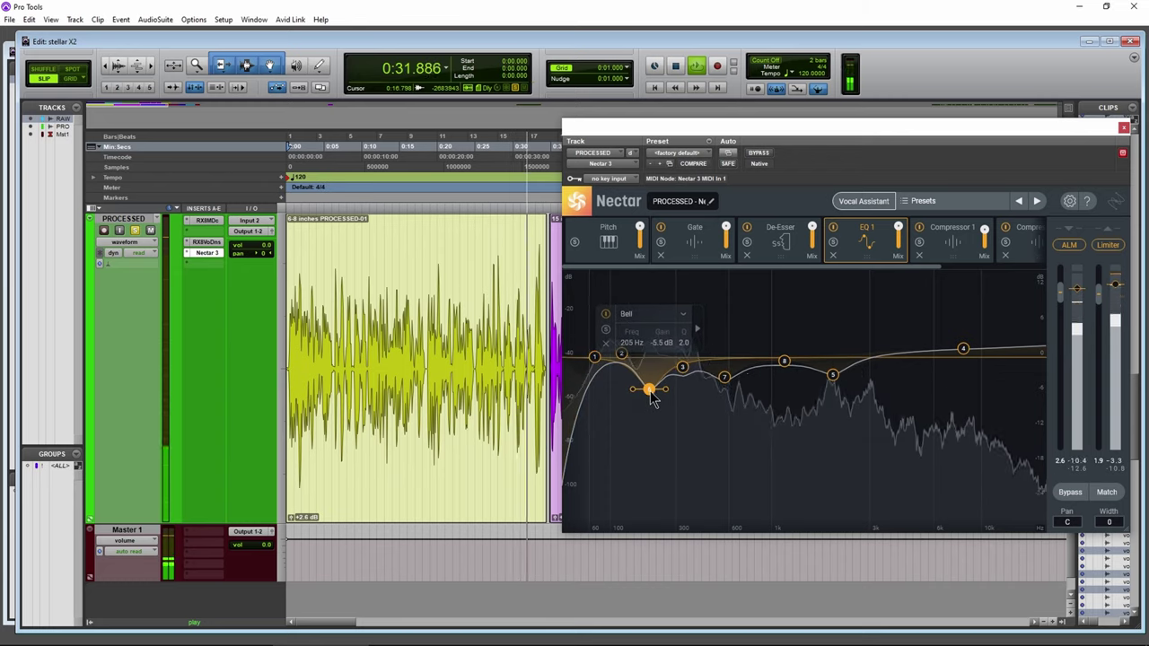
Step: Inspect the 1165 Hz bell band, then close the Nectar 3 window
drag(853, 135, 1024, 140)
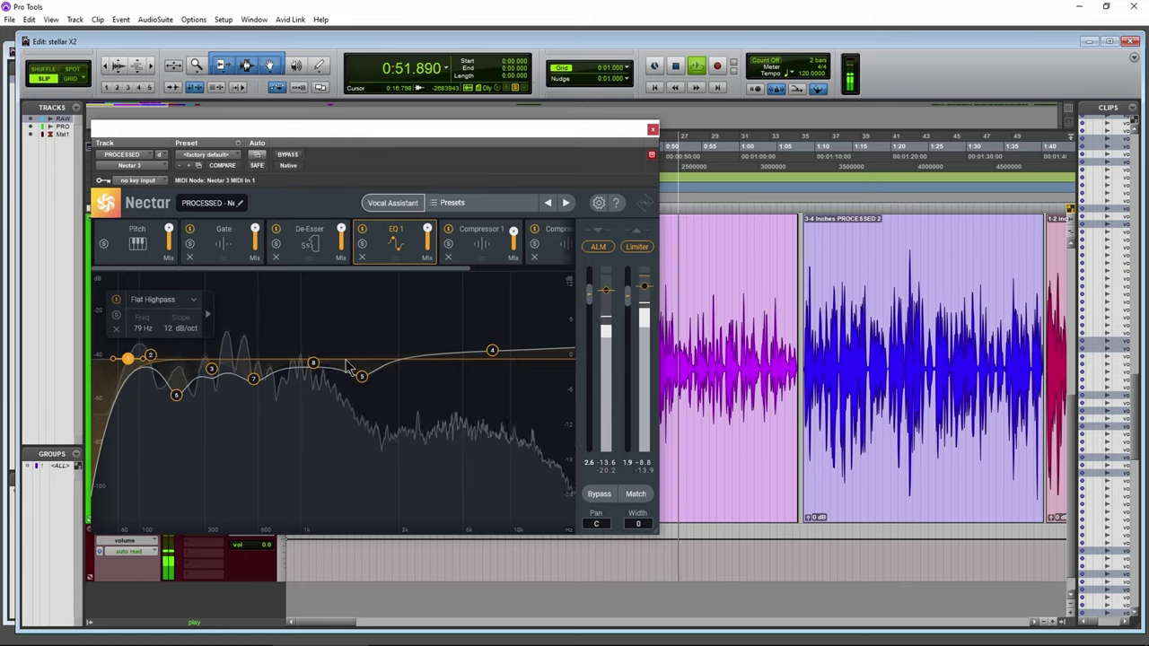
click(313, 364)
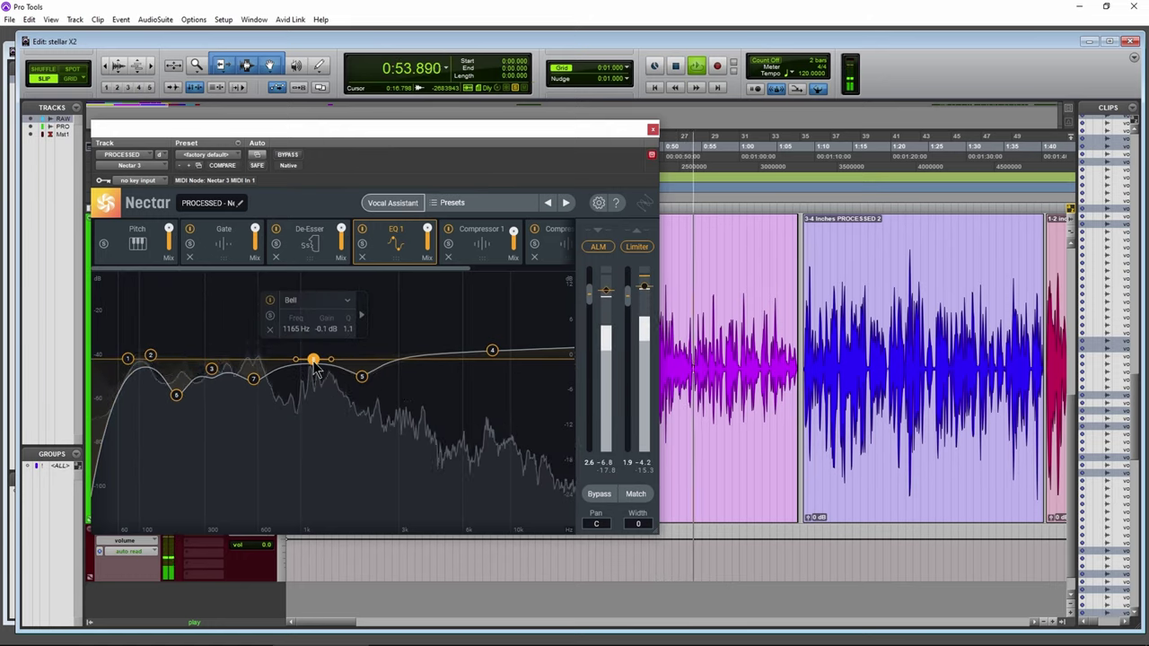
click(653, 130)
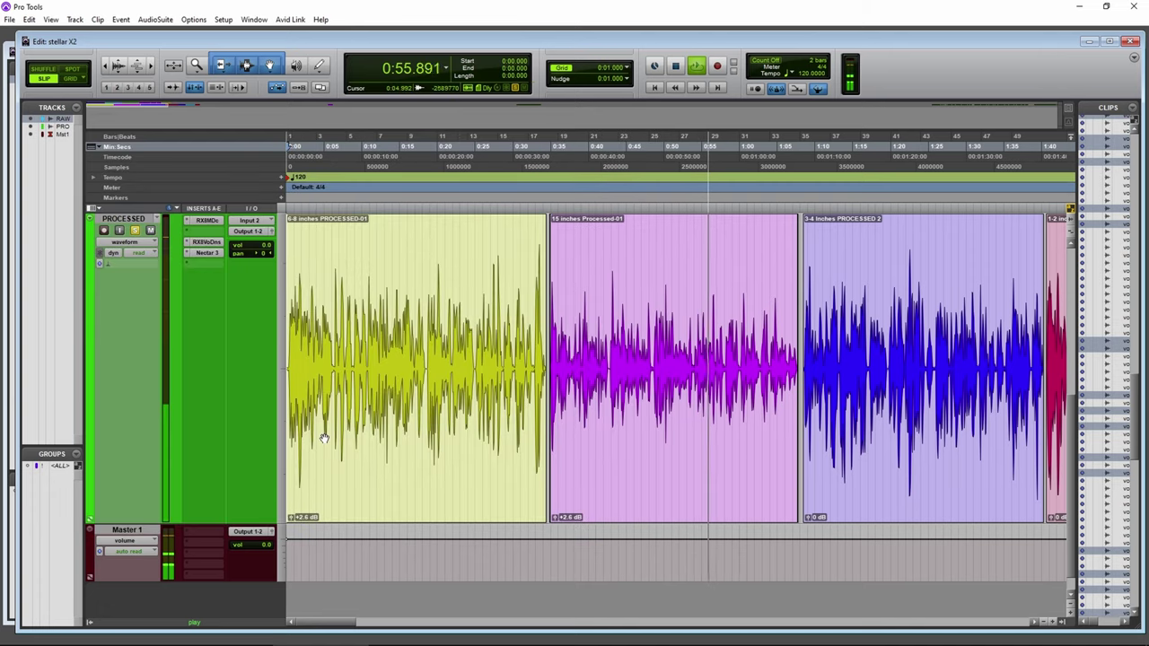
Step: Scroll the timeline right and zoom in horizontally while playback continues
scroll(341, 429, right, 5)
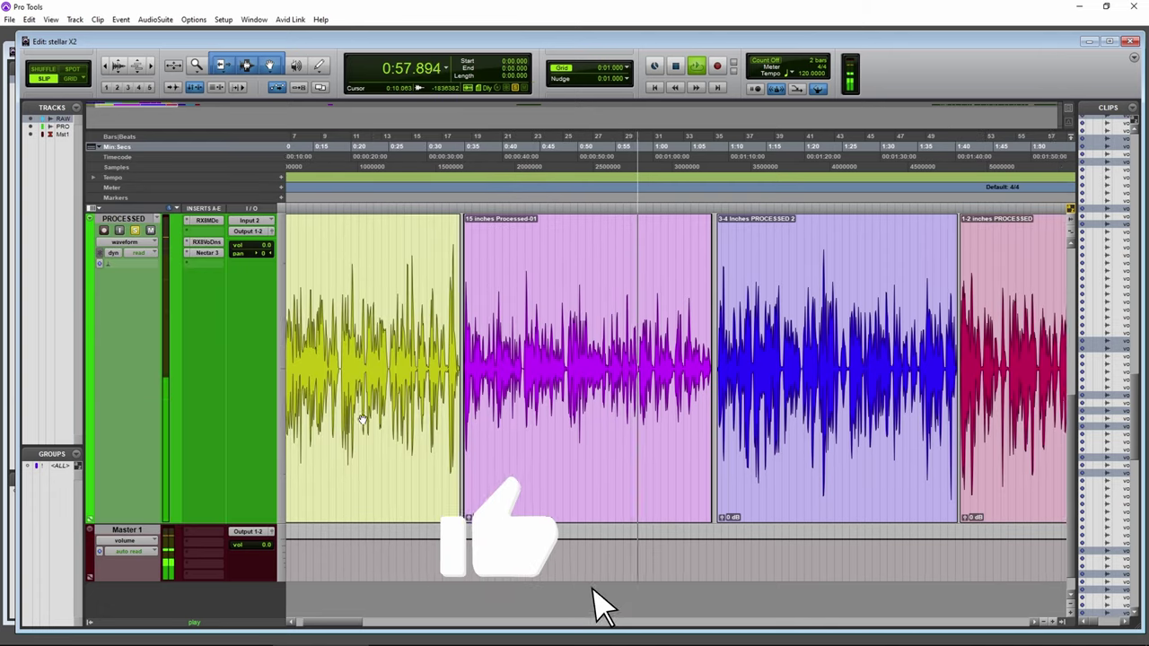
click(151, 68)
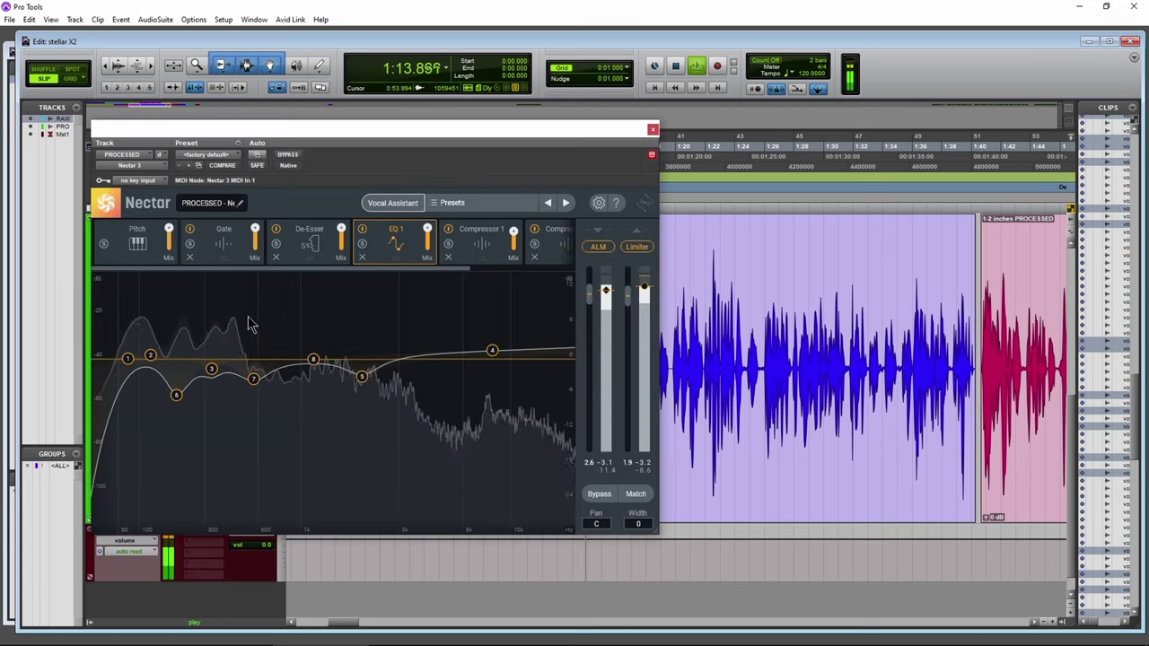
Step: Lower Nectar's high-pass cutoff slightly and lift the 199 Hz bell cut back to about 0 dB
drag(287, 133, 718, 128)
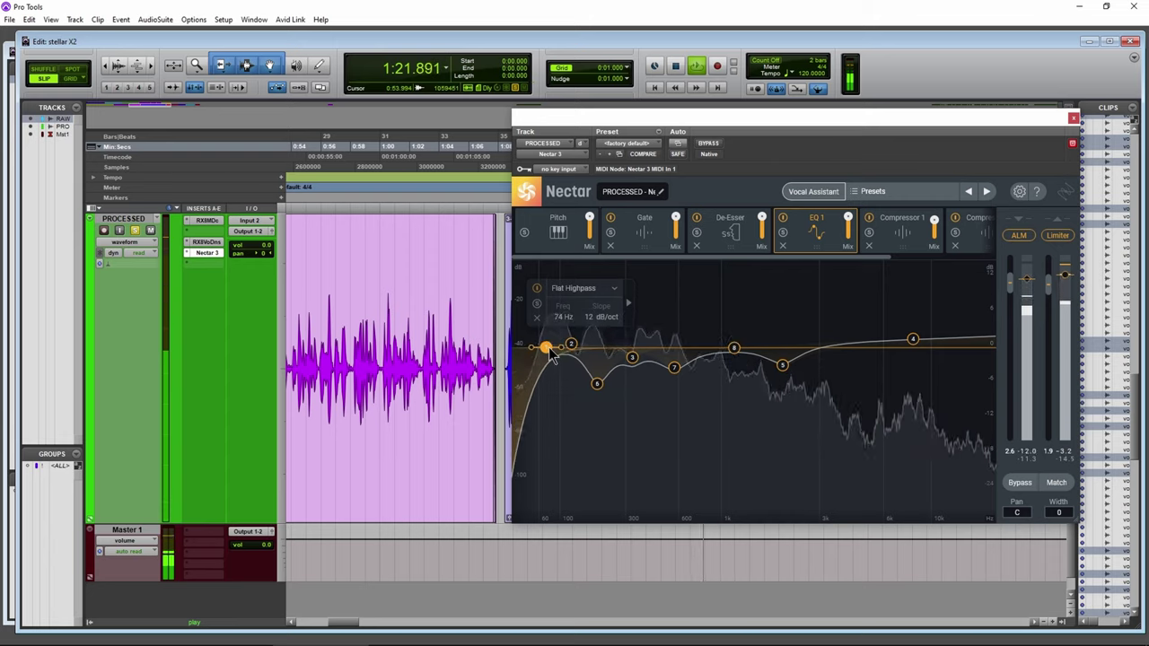
drag(556, 354, 554, 357)
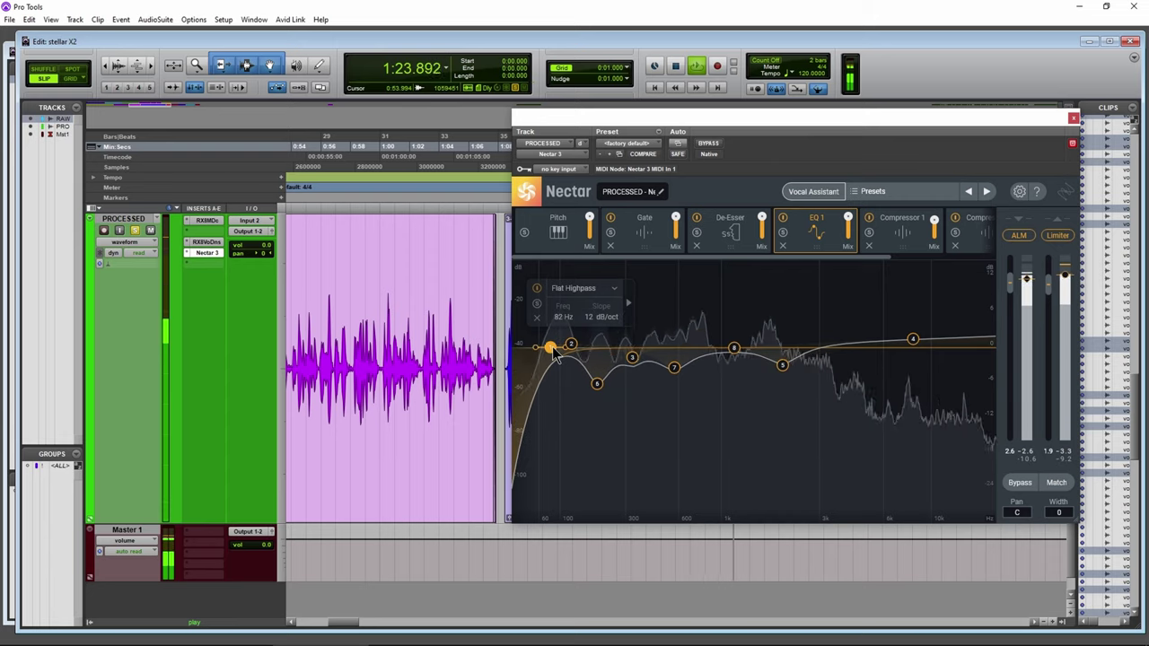
click(599, 393)
drag(602, 381, 605, 357)
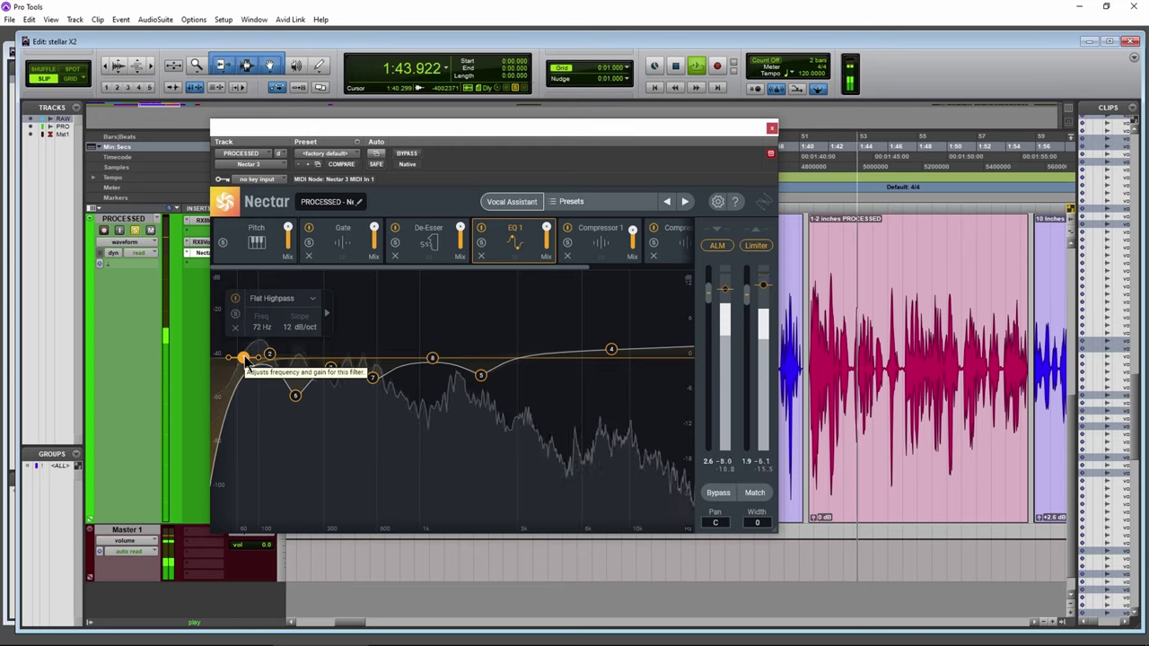
Step: Sweep the high-pass from 23 Hz up to 83 Hz, then settle it at 66 Hz
drag(243, 359, 216, 359)
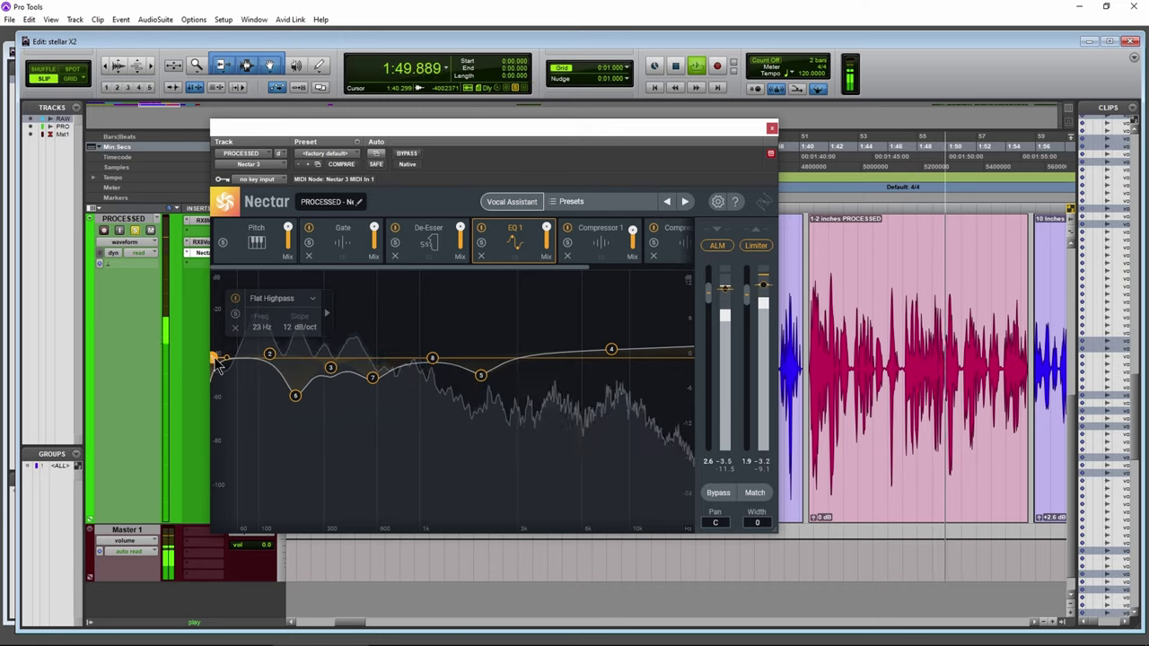
drag(215, 360, 253, 360)
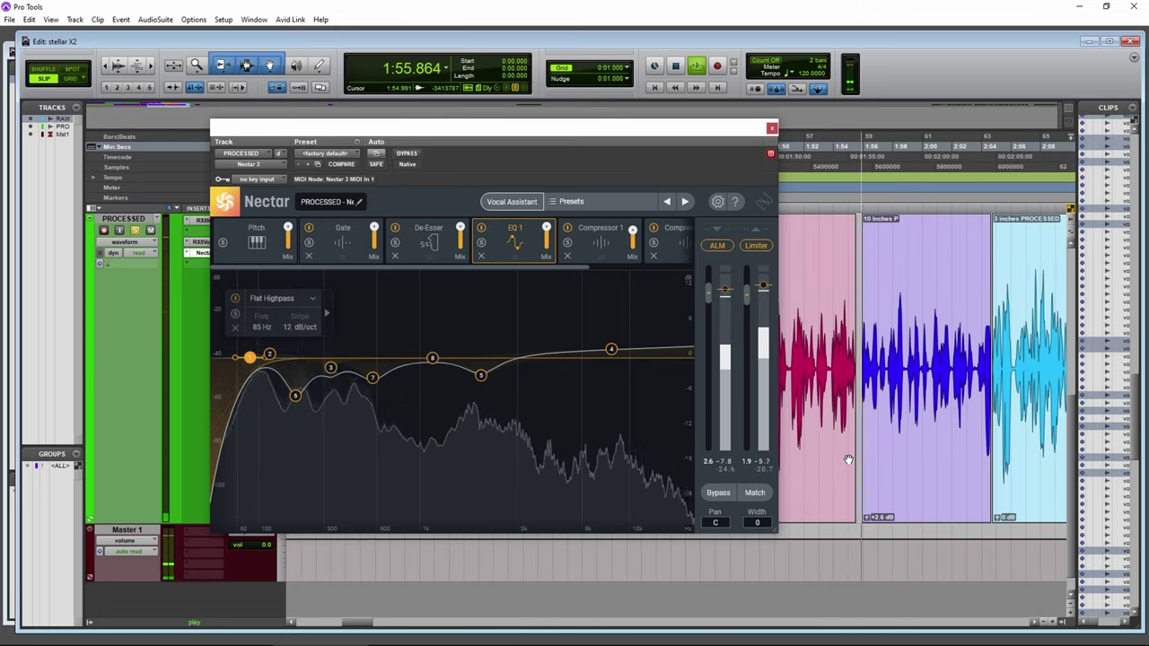
drag(626, 132, 560, 131)
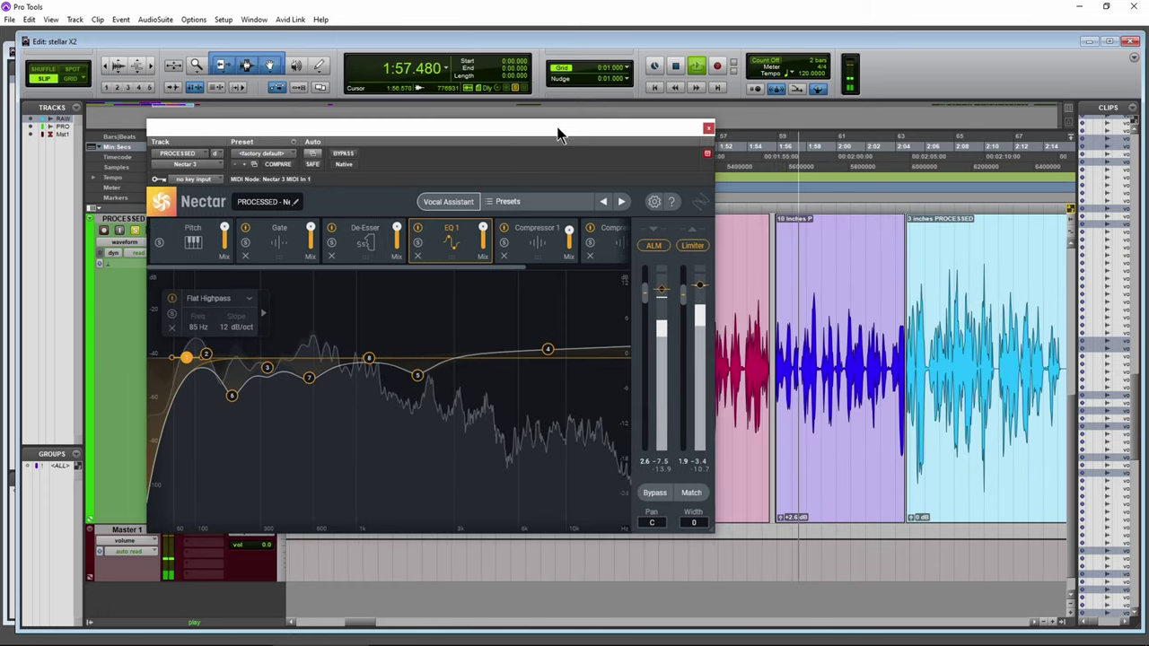
drag(185, 360, 174, 359)
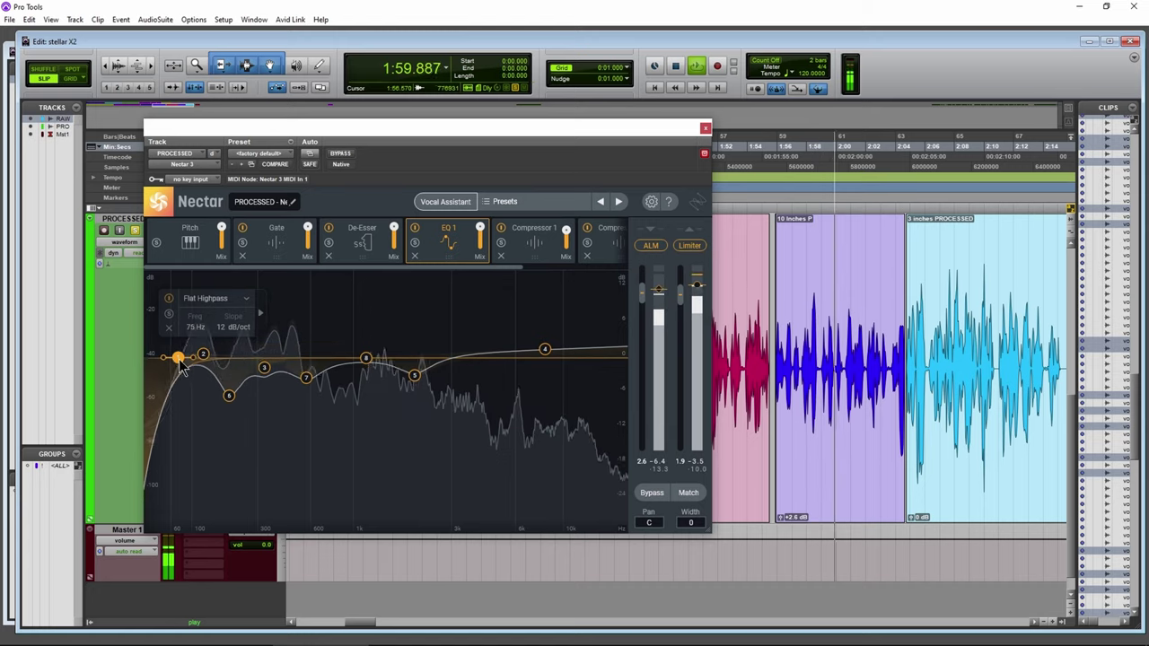
drag(231, 398, 229, 390)
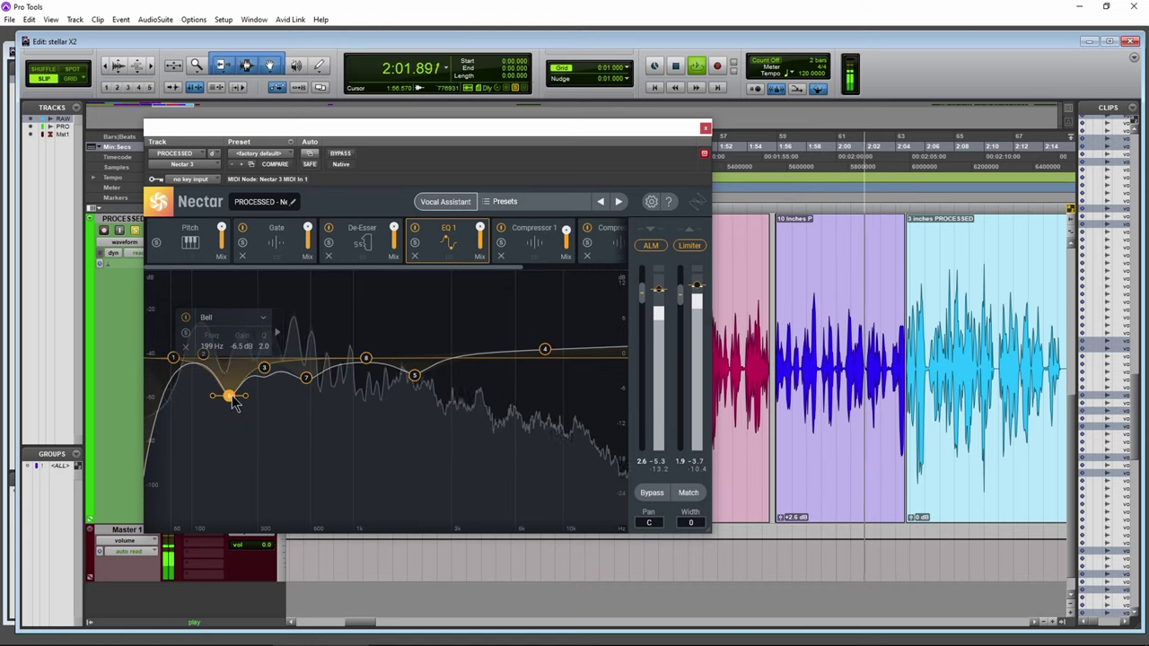
click(175, 359)
drag(174, 360, 175, 359)
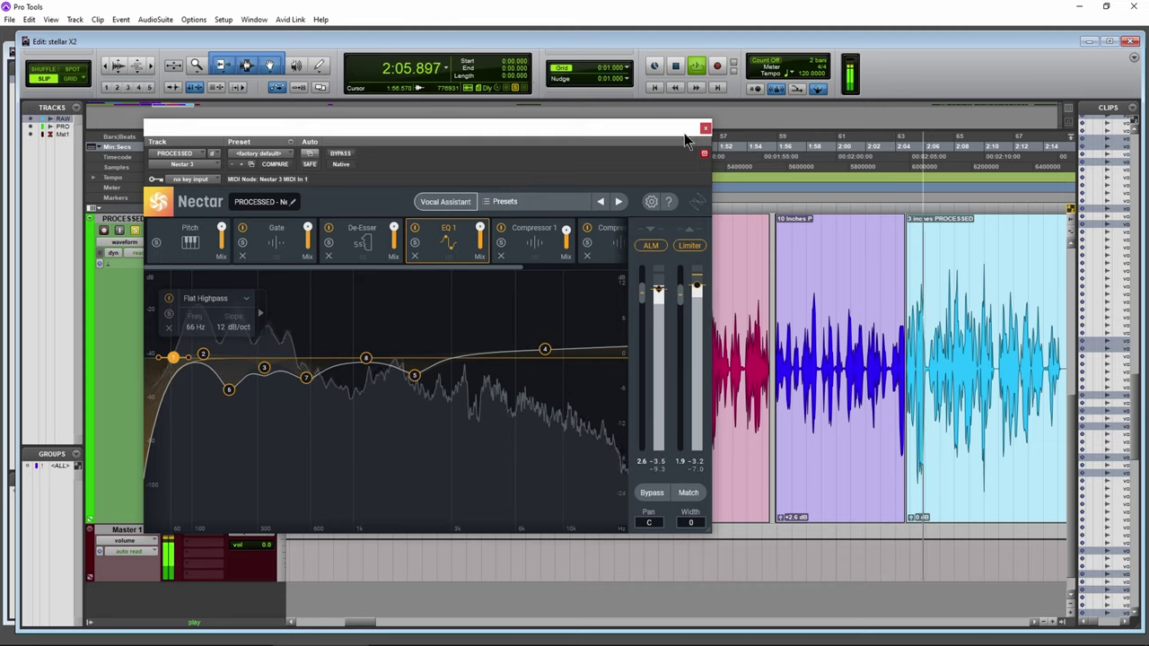
Step: Close Nectar 3 and scroll right to follow the remaining PROCESSED clips
click(706, 130)
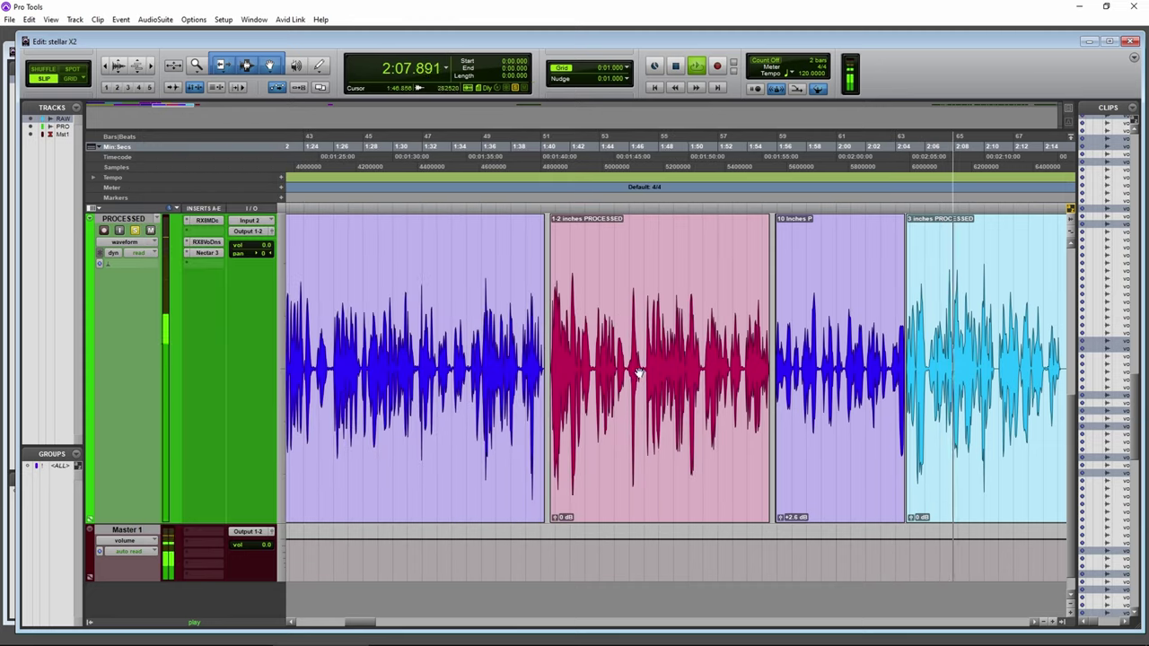
scroll(565, 404, right, 5)
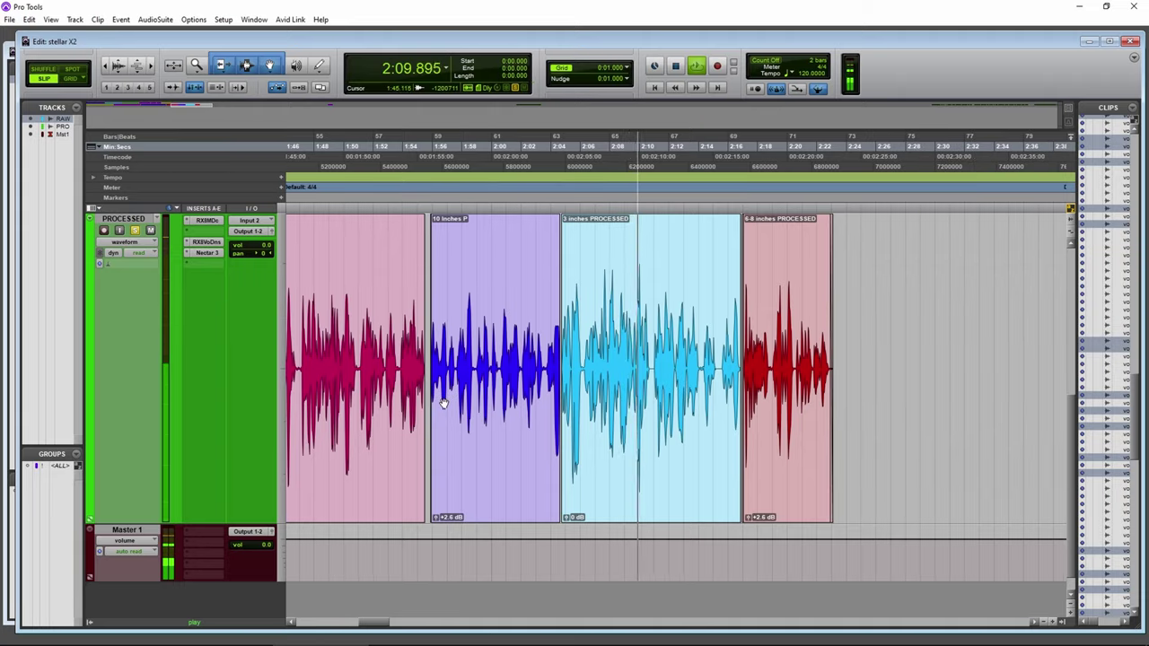